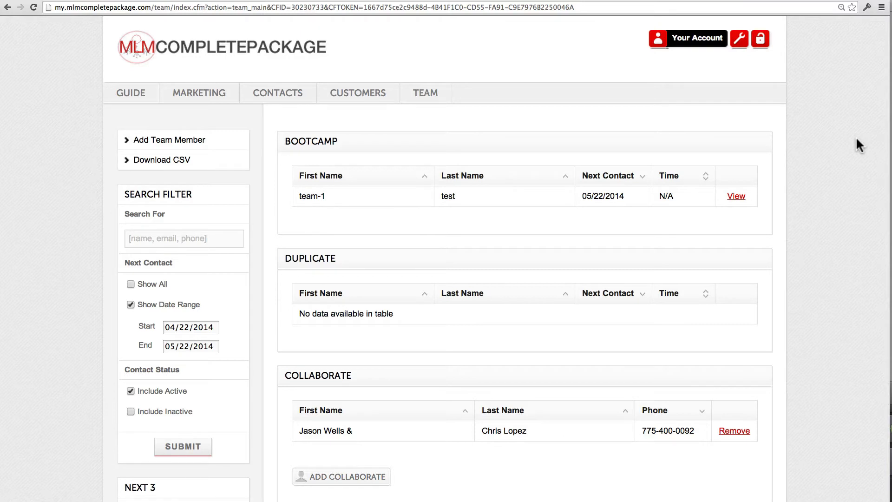
# - Open the Bootcamp team member team-1, start a contact with them and choose Move to Duplicate as the result
pyautogui.click(736, 197)
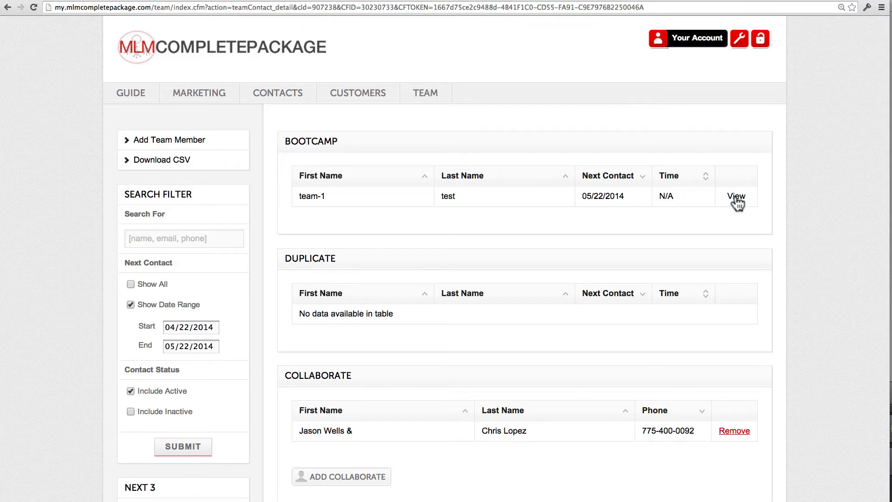
pyautogui.scroll(-1, 738, 204)
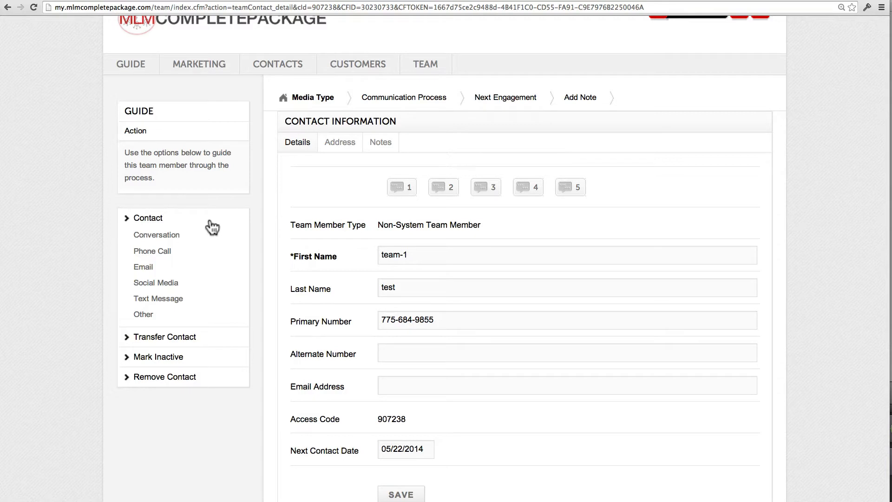
pyautogui.click(171, 237)
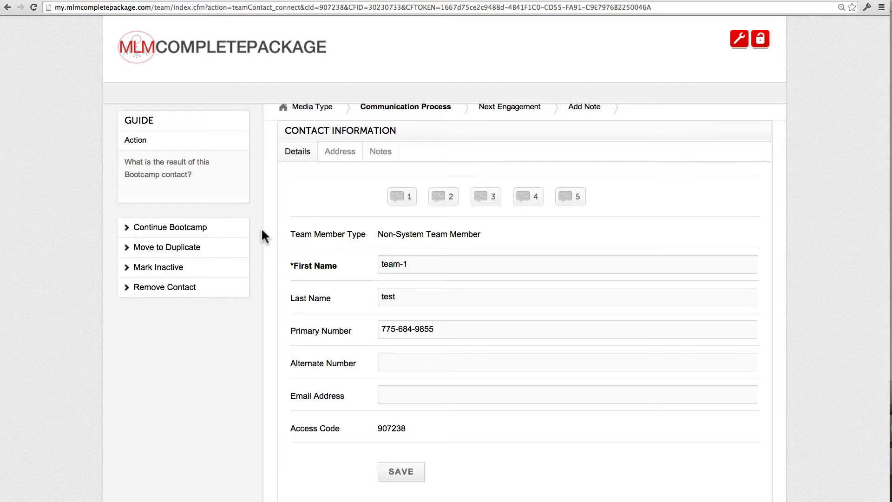
pyautogui.click(224, 249)
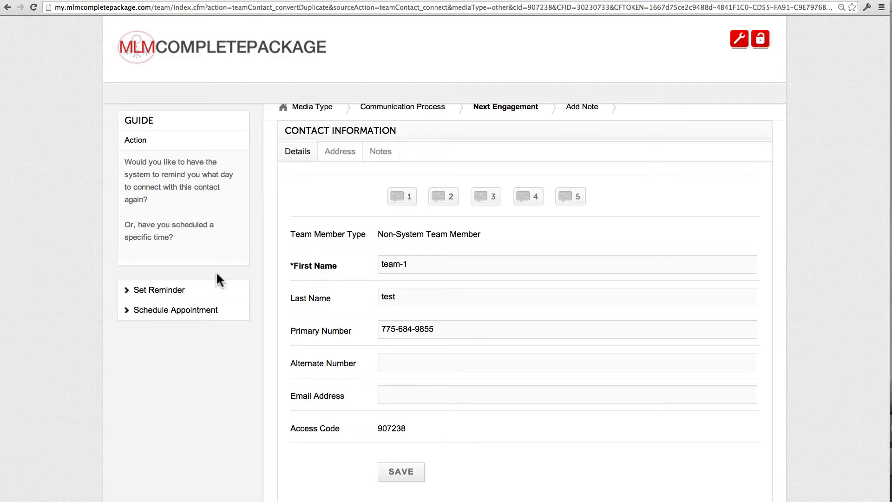
# - Schedule a Duplicate appointment for team-1 on Friday, May 23, 2014, from 11:30 am to 11:45 am
pyautogui.click(196, 312)
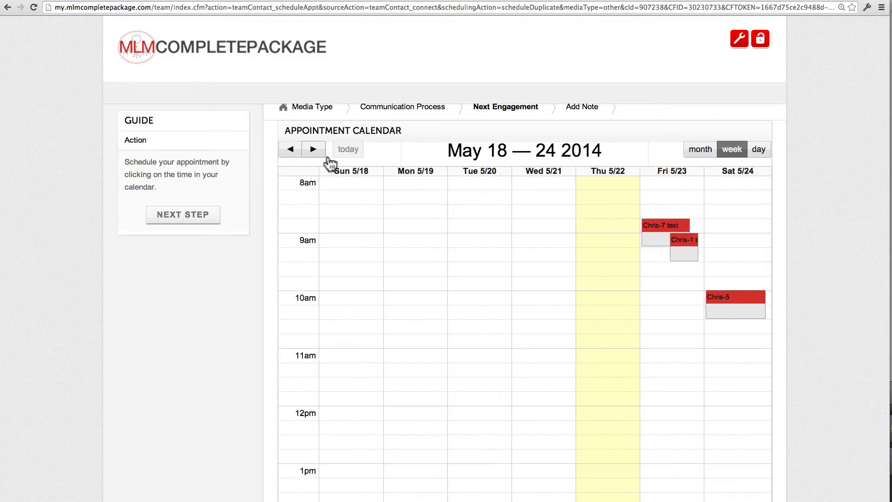
pyautogui.scroll(-5, 537, 339)
pyautogui.click(666, 304)
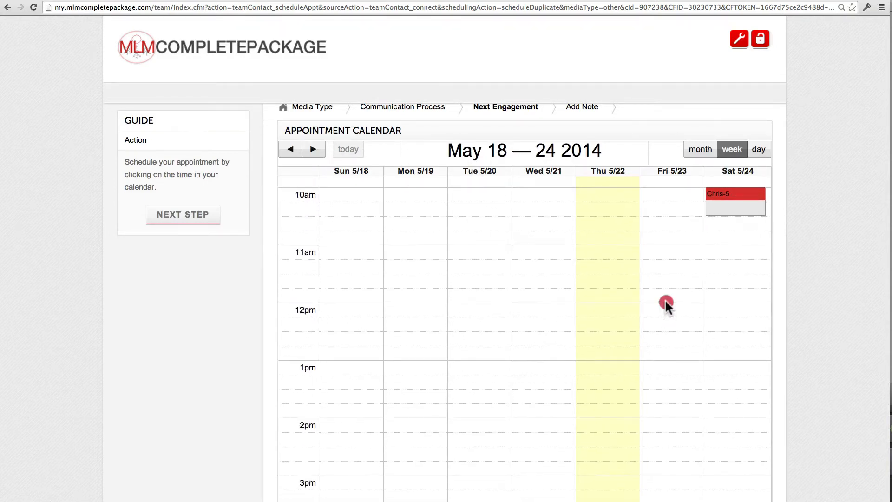
pyautogui.click(450, 306)
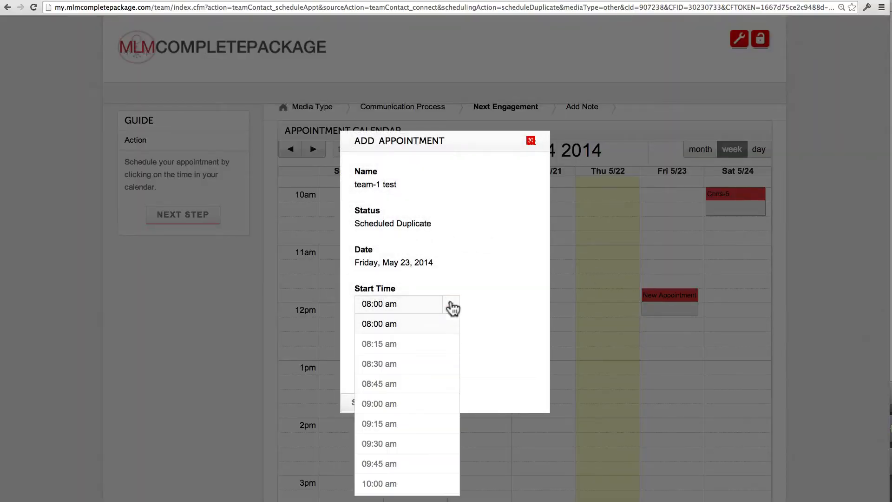
pyautogui.scroll(-7, 403, 398)
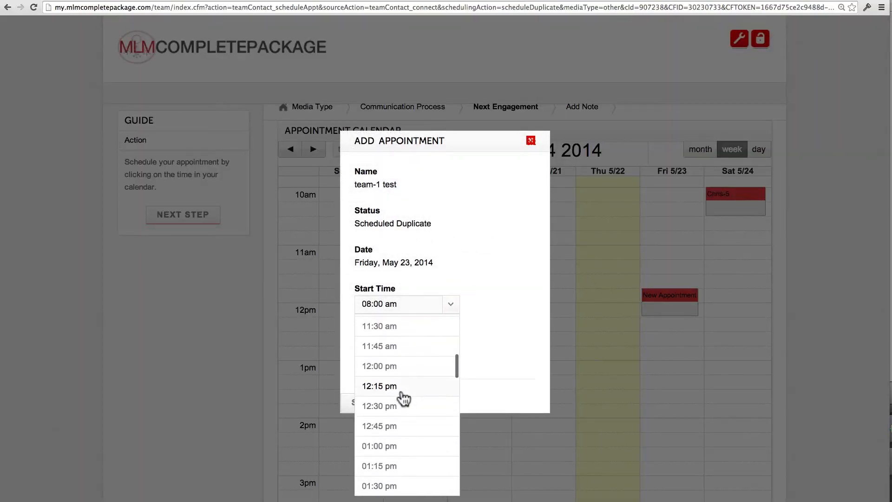
pyautogui.scroll(1, 399, 348)
pyautogui.click(400, 347)
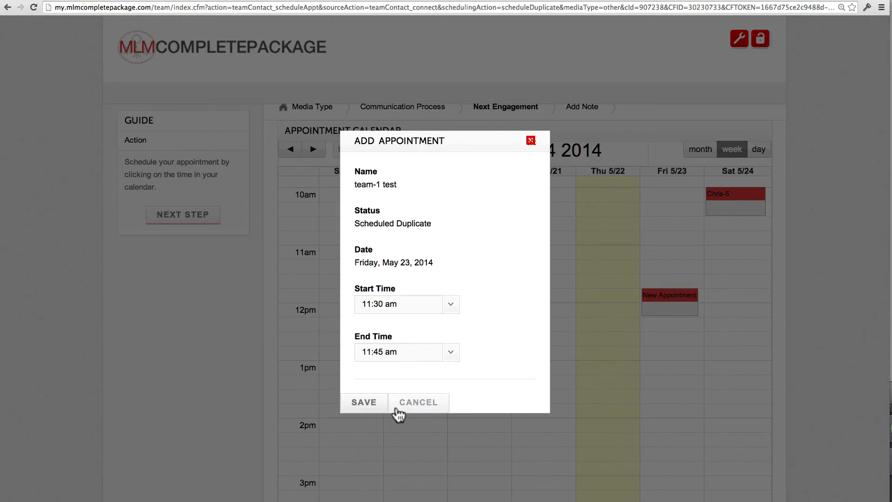
pyautogui.click(372, 404)
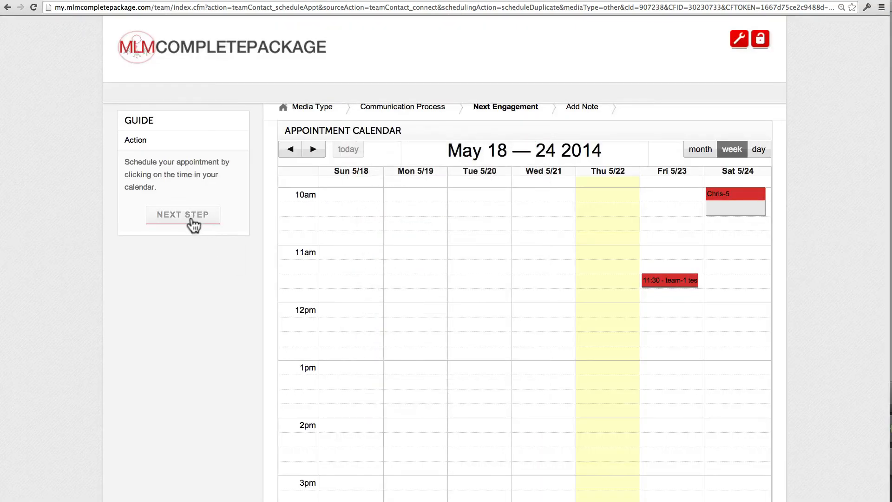
# - Add the note "sjfklsdj fklsdjfklsdjflkds" to team-1's appointment and update the contact
pyautogui.click(200, 222)
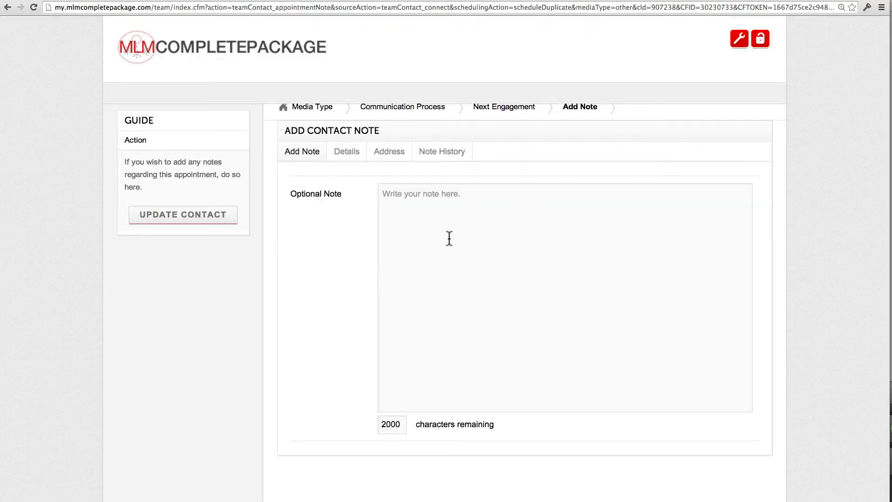
pyautogui.click(449, 238)
pyautogui.write('sjfklsdj fklsdjfklsdjflkds')
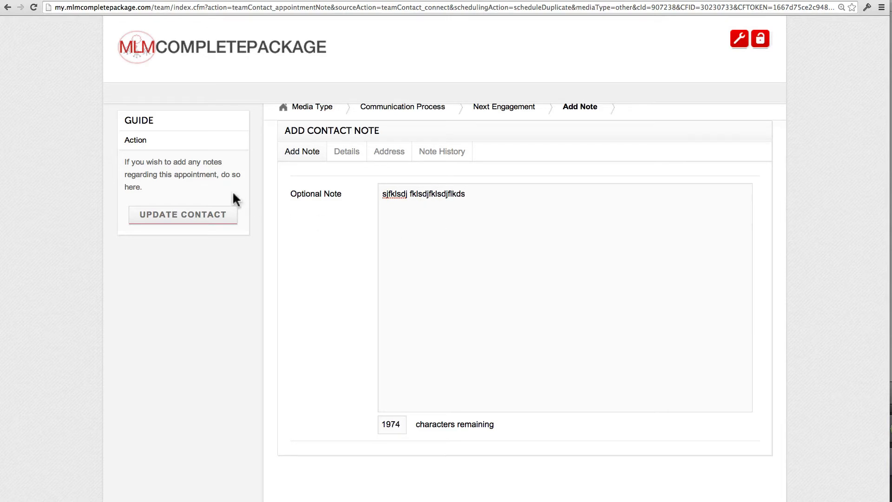
pyautogui.click(214, 214)
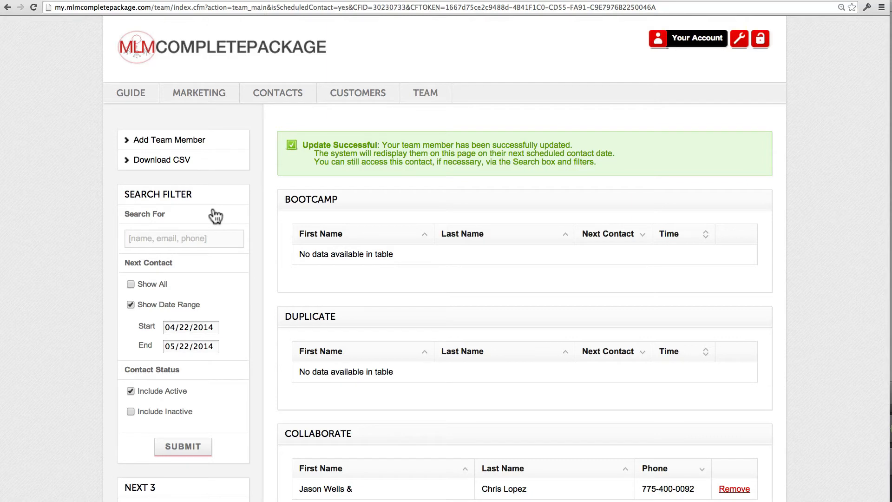
# - Look over the Team lists and expand team-1's entry among the next three appointments
pyautogui.scroll(-2, 55, 254)
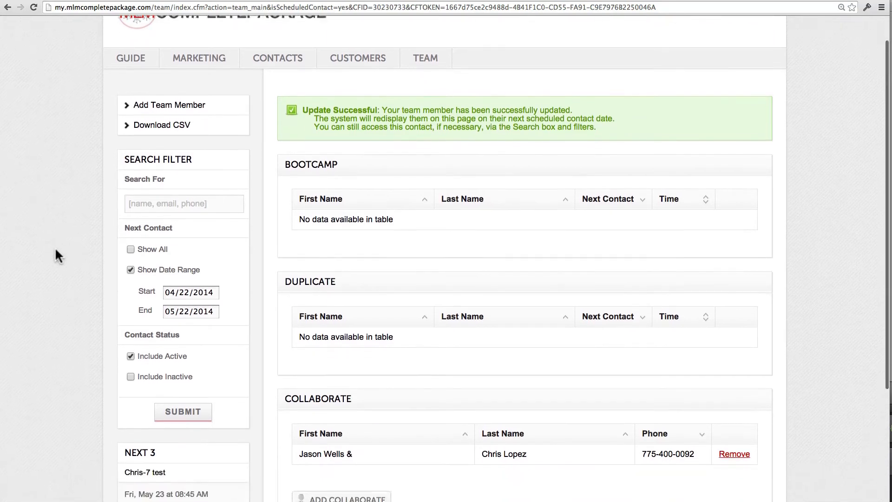
pyautogui.scroll(-3, 56, 251)
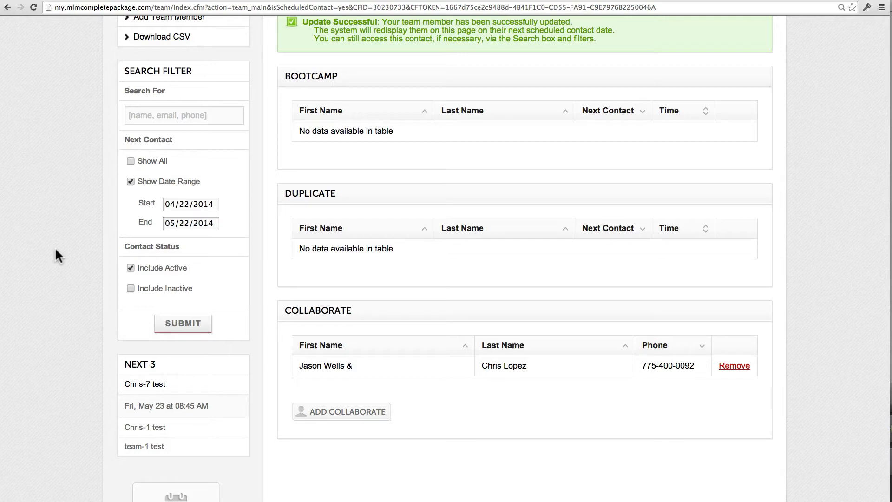
pyautogui.click(146, 447)
pyautogui.scroll(-1, 104, 437)
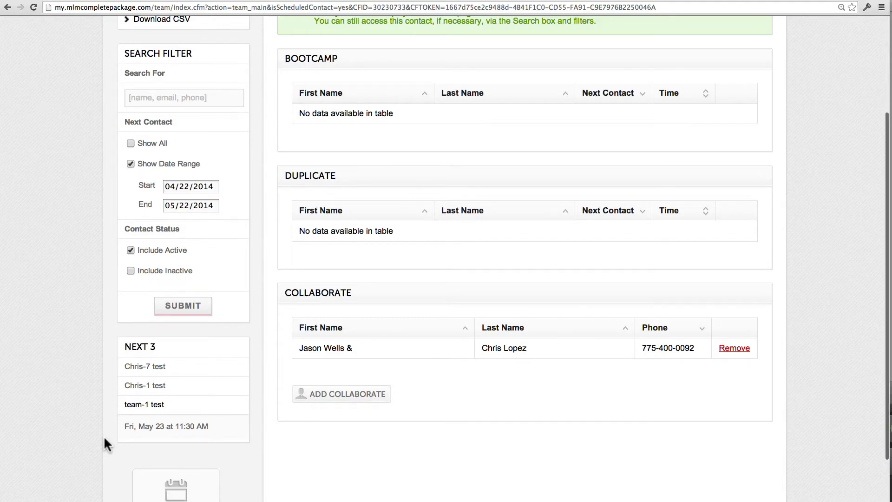
# - Fill in a new team member with first name team-3, last name test and a primary phone number, and submit the details
pyautogui.scroll(5, 104, 435)
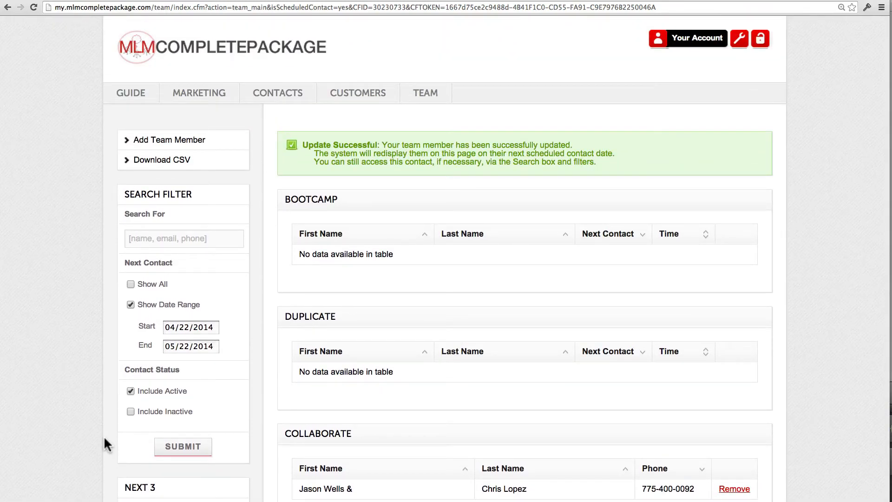
pyautogui.click(221, 144)
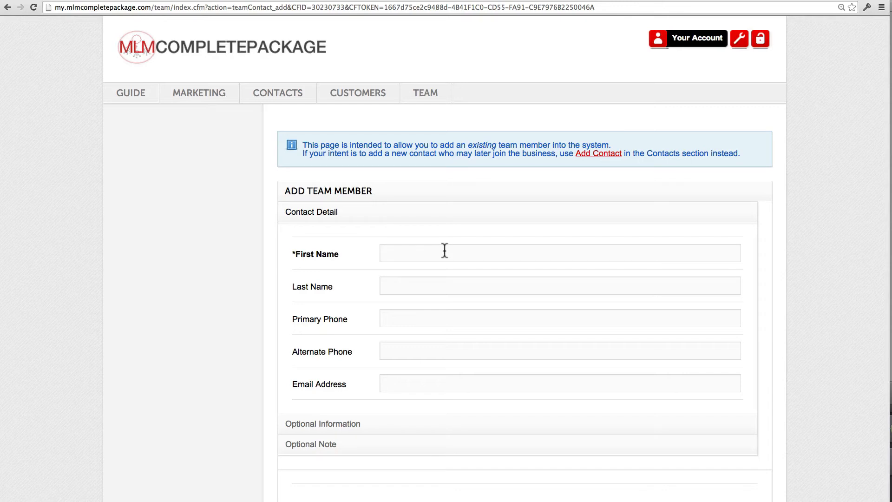
pyautogui.write('teat-3')
pyautogui.press('BackSpace')
pyautogui.press('BackSpace')
pyautogui.press('BackSpace')
pyautogui.write('m-3')
pyautogui.press('Tab')
pyautogui.write('test')
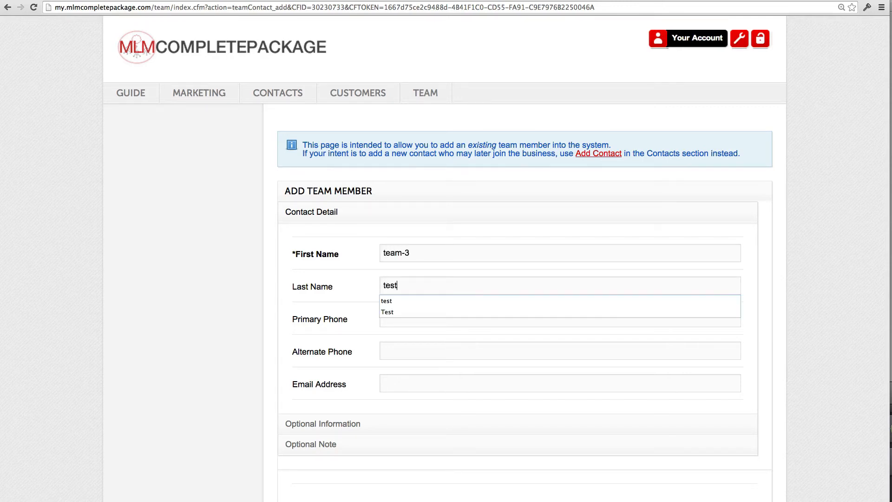
pyautogui.press('Tab')
pyautogui.write('775')
pyautogui.press('Down')
pyautogui.press('Tab')
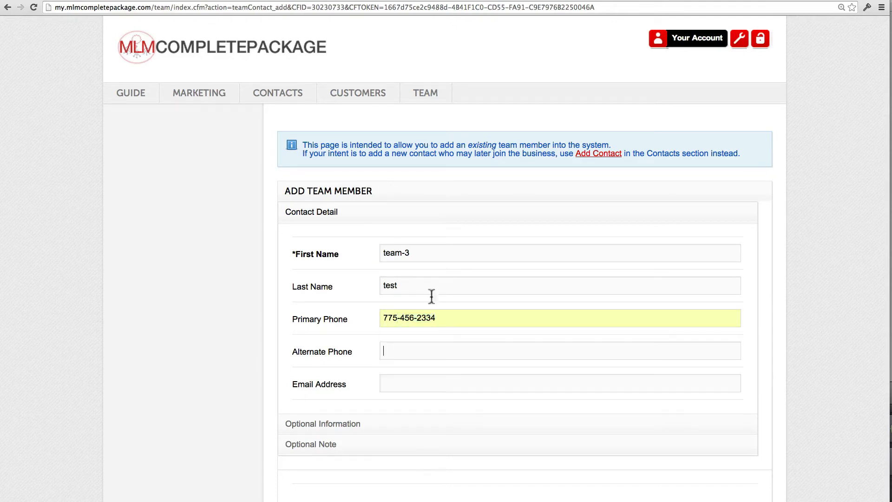
pyautogui.scroll(-3, 243, 344)
pyautogui.click(412, 445)
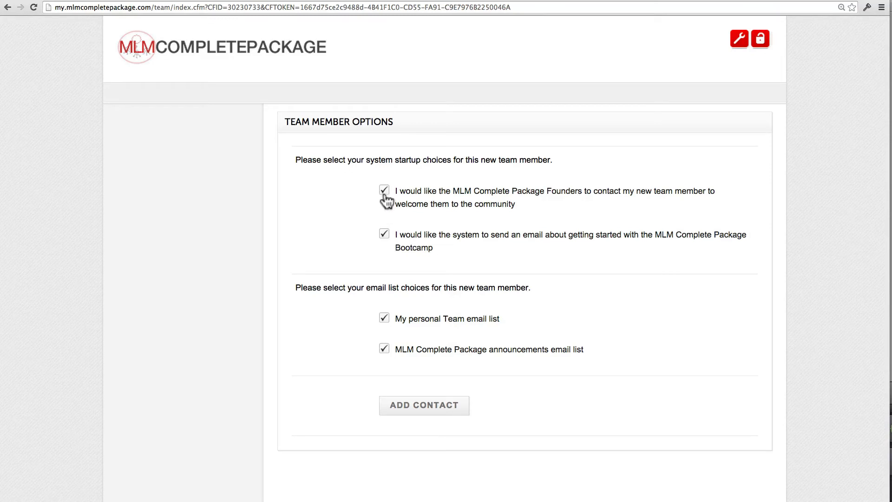
# - Turn off both system startup choices and both email list choices for team-3, and add the contact
pyautogui.click(384, 190)
pyautogui.click(384, 234)
pyautogui.click(384, 318)
pyautogui.click(384, 348)
pyautogui.click(429, 404)
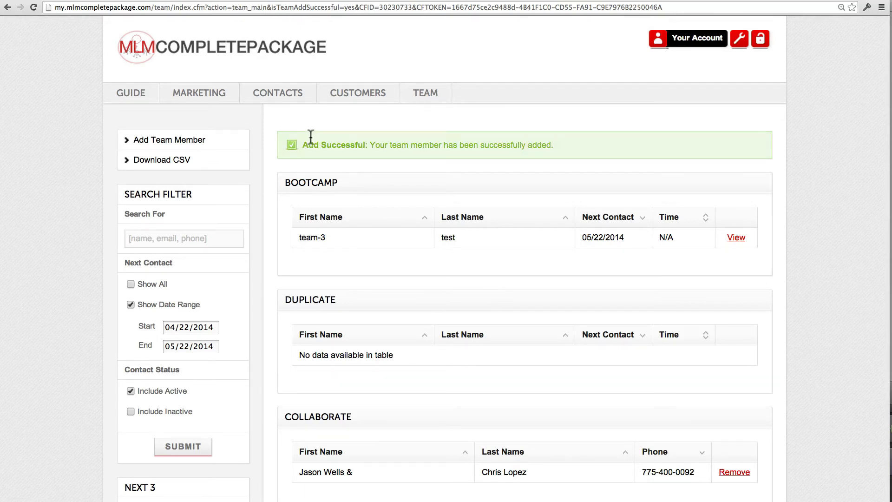
# - Open the Follow-Up contact team-2 in Contacts, start a contact and mark them as getting started as Distributor / Downline
pyautogui.click(292, 98)
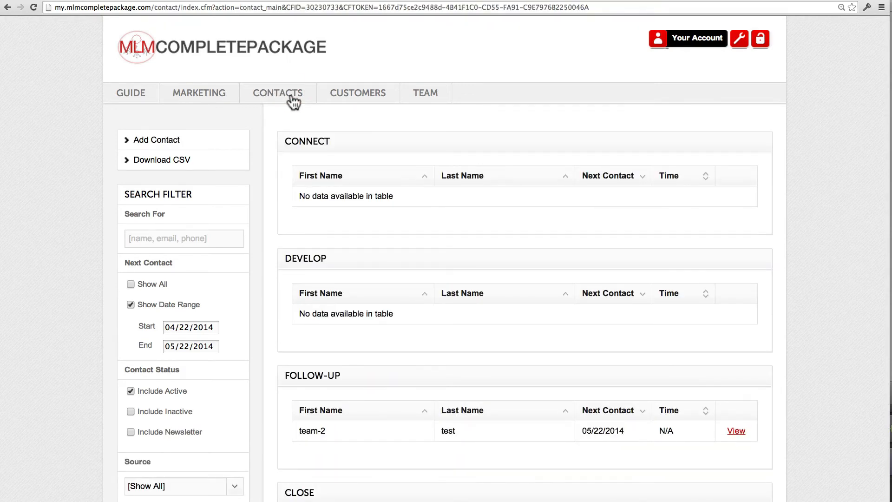
pyautogui.scroll(-3, 289, 182)
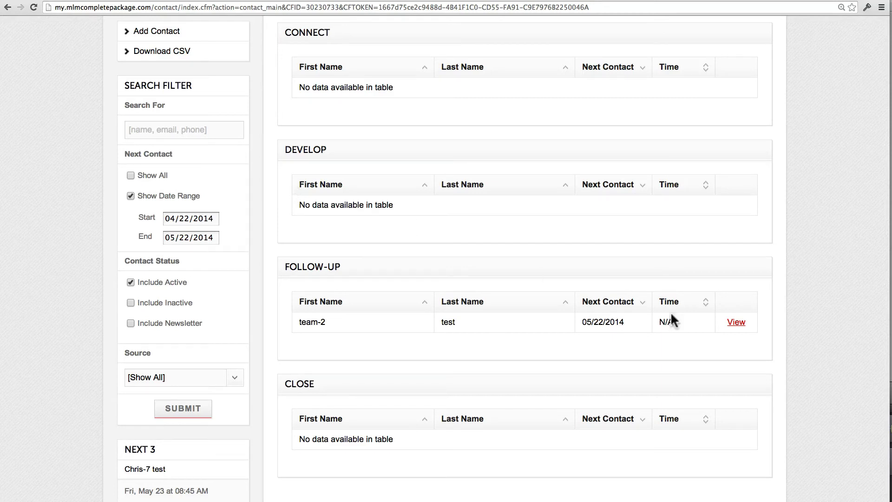
pyautogui.click(736, 322)
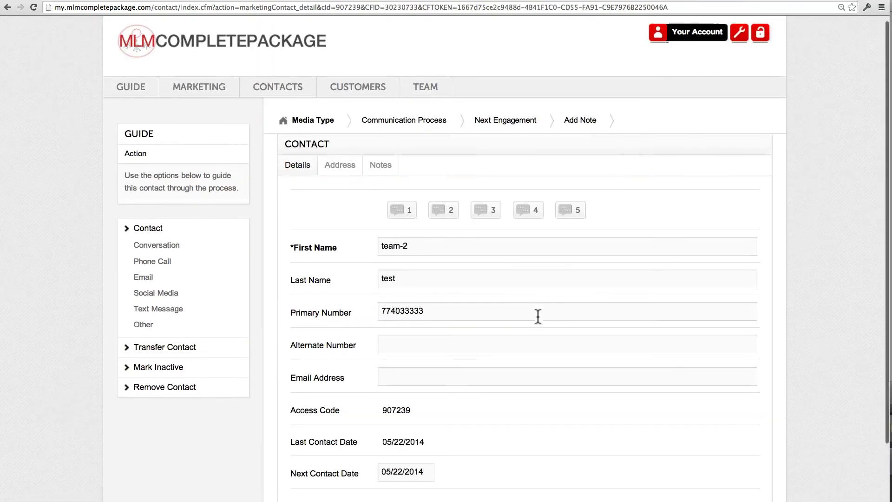
pyautogui.click(177, 241)
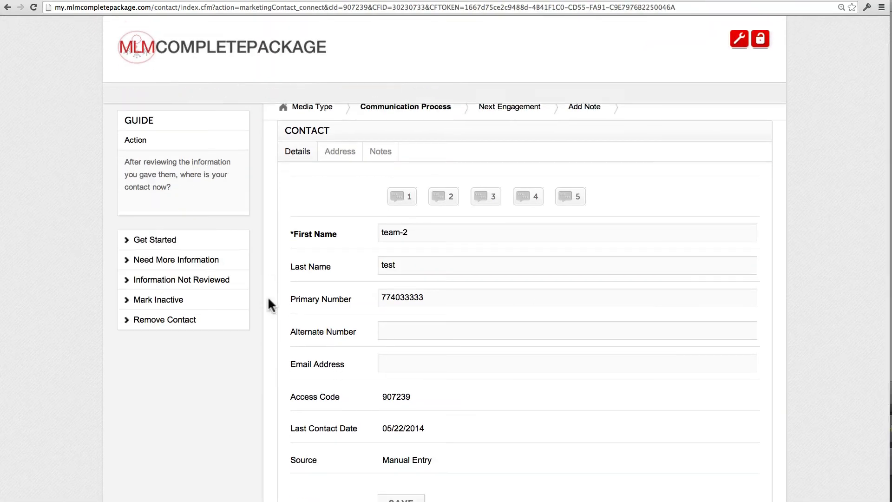
pyautogui.click(168, 240)
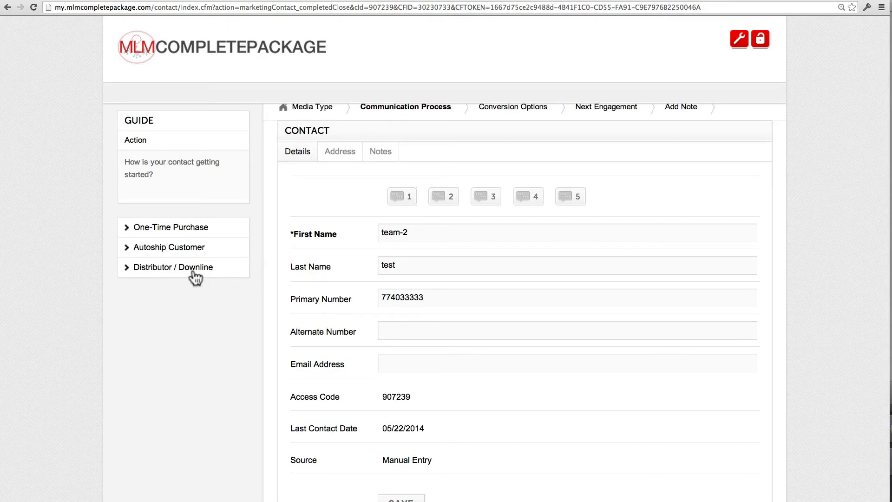
pyautogui.click(193, 272)
# - Turn off all four startup and email list options for team-2 and continue to the next engagement
pyautogui.click(396, 233)
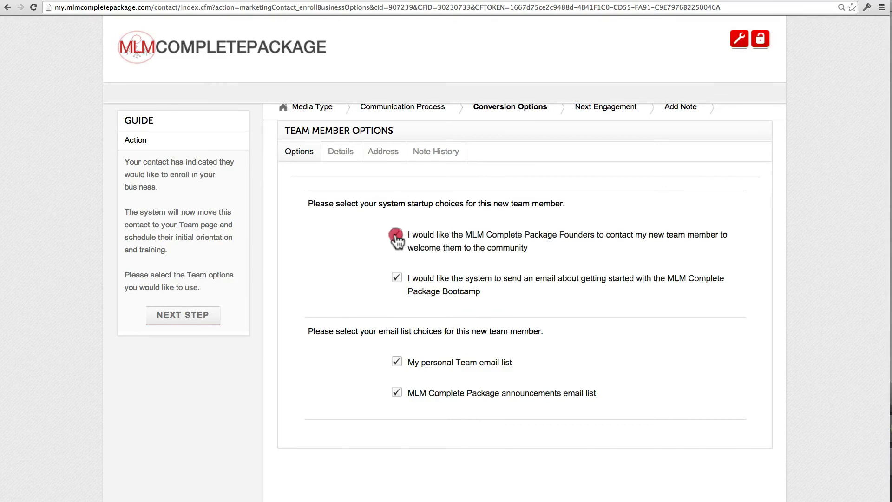
pyautogui.click(396, 277)
pyautogui.click(397, 362)
pyautogui.click(396, 392)
pyautogui.click(197, 316)
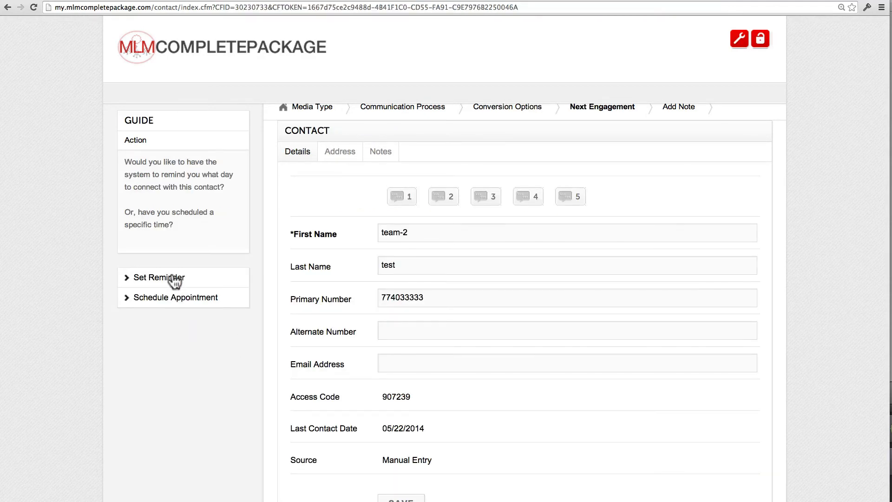
# - Set team-2's reminder date to 05/22/2014 with the note "sdfsfd" and update the contact
pyautogui.click(174, 279)
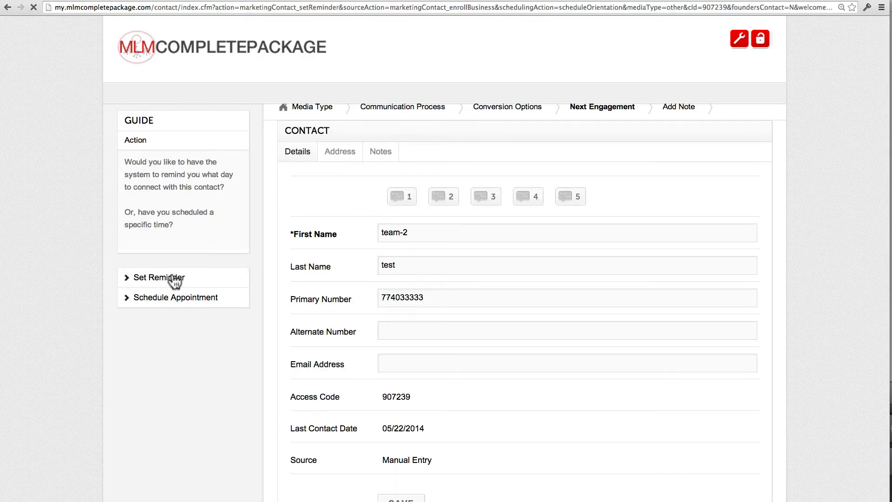
pyautogui.click(193, 229)
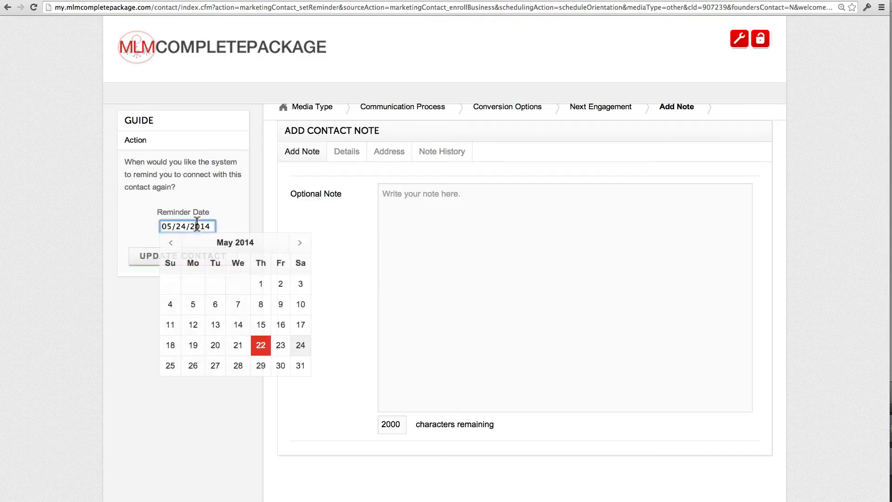
pyautogui.click(260, 347)
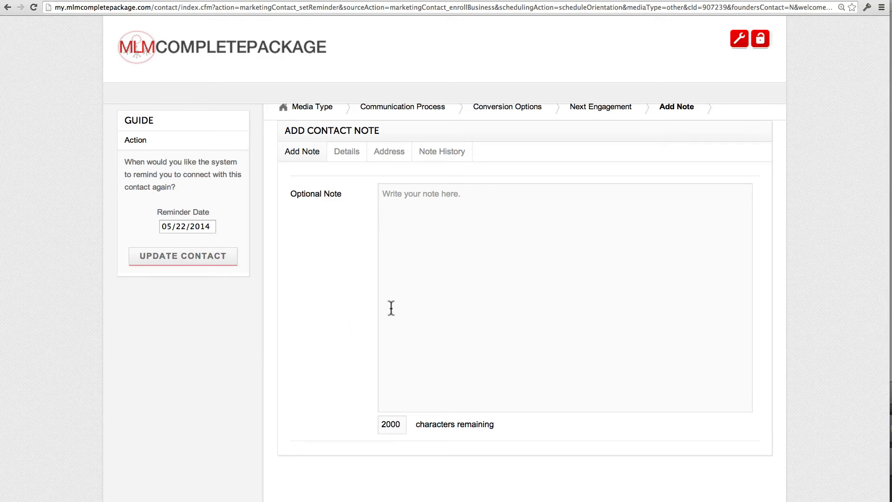
pyautogui.click(450, 302)
pyautogui.write('sdfsfd')
pyautogui.click(221, 259)
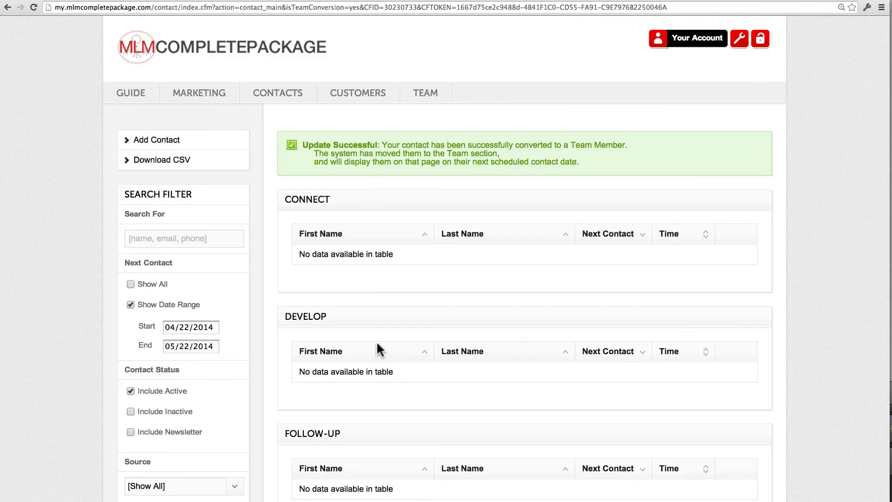
# - Review the Contacts lists, and check the Bootcamp list in the Team section for the converted contact
pyautogui.scroll(-4, 388, 283)
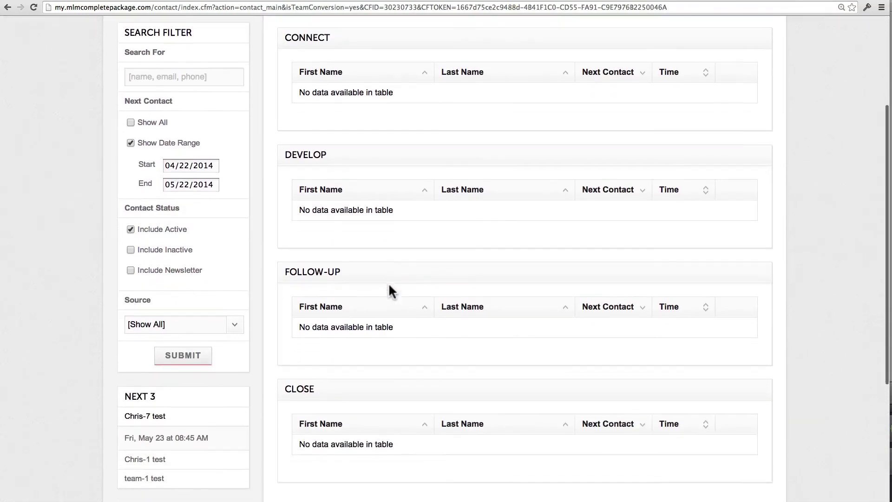
pyautogui.scroll(4, 389, 283)
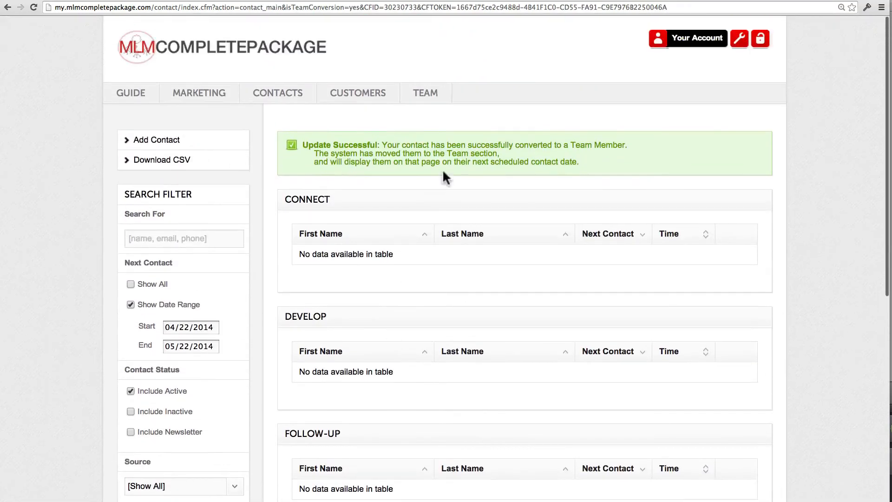
pyautogui.click(432, 95)
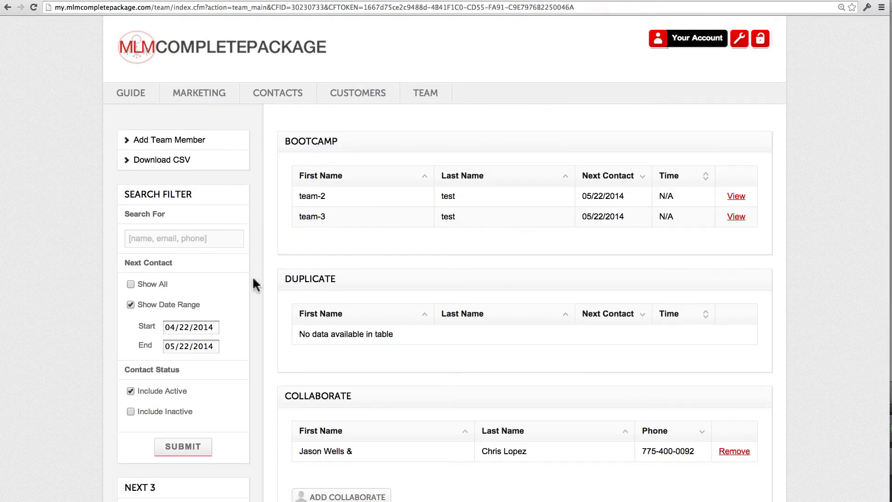
pyautogui.scroll(-1, 234, 321)
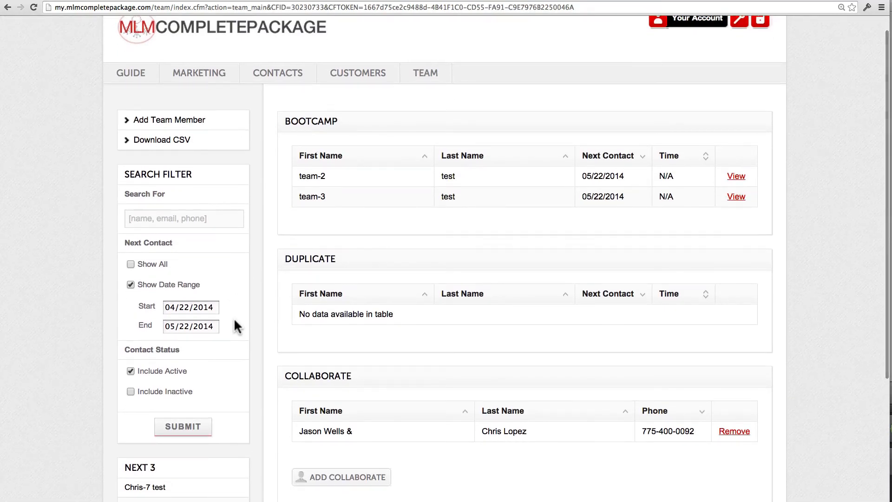